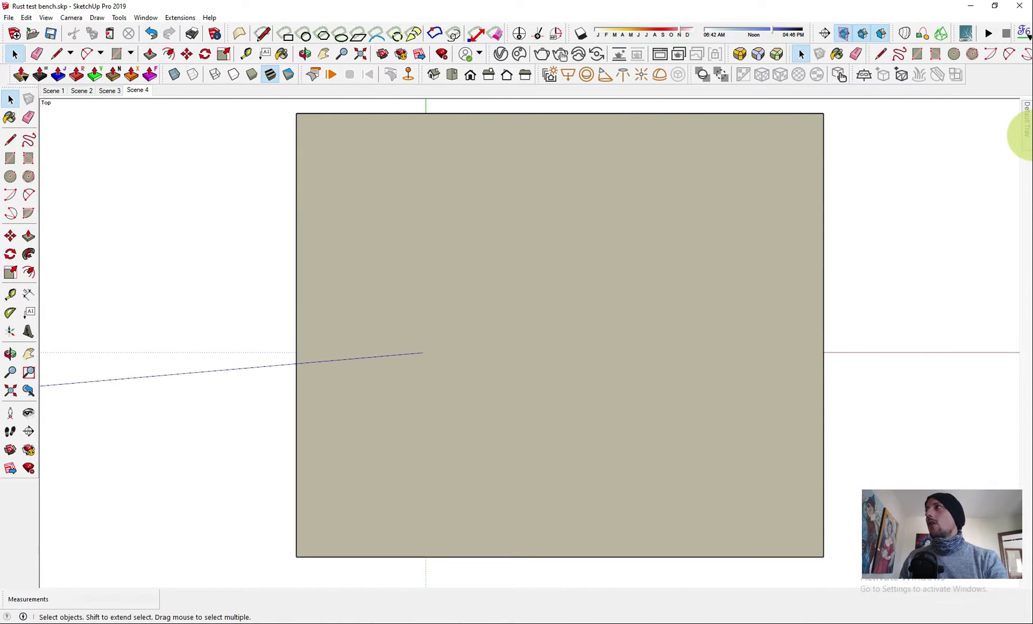
Apply the plaster-010_d100.jpg texture image to the face's Color B07 material
mouse_move(1025, 136)
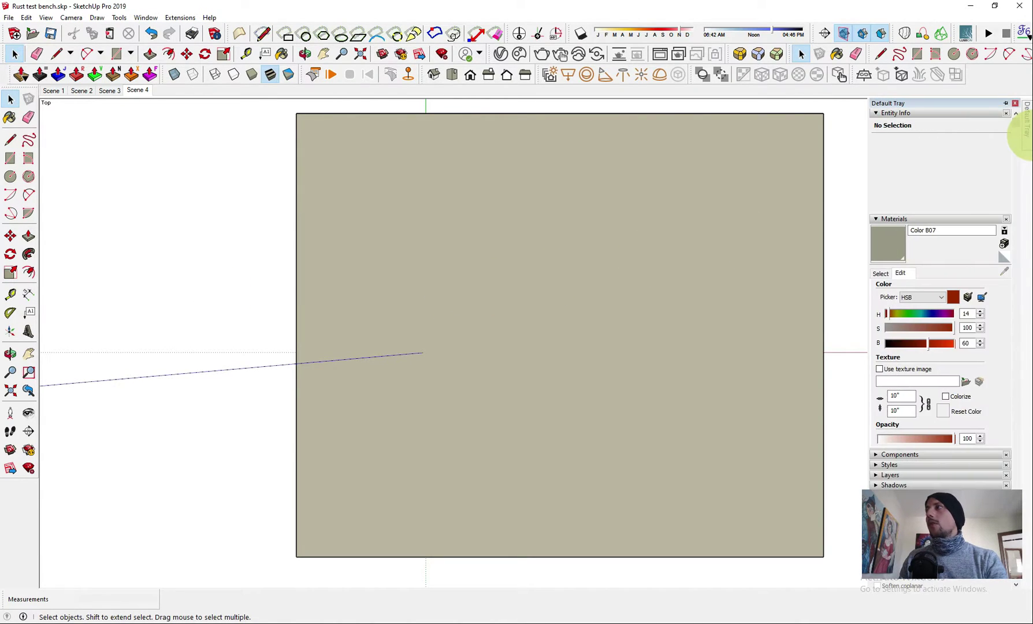
click(964, 383)
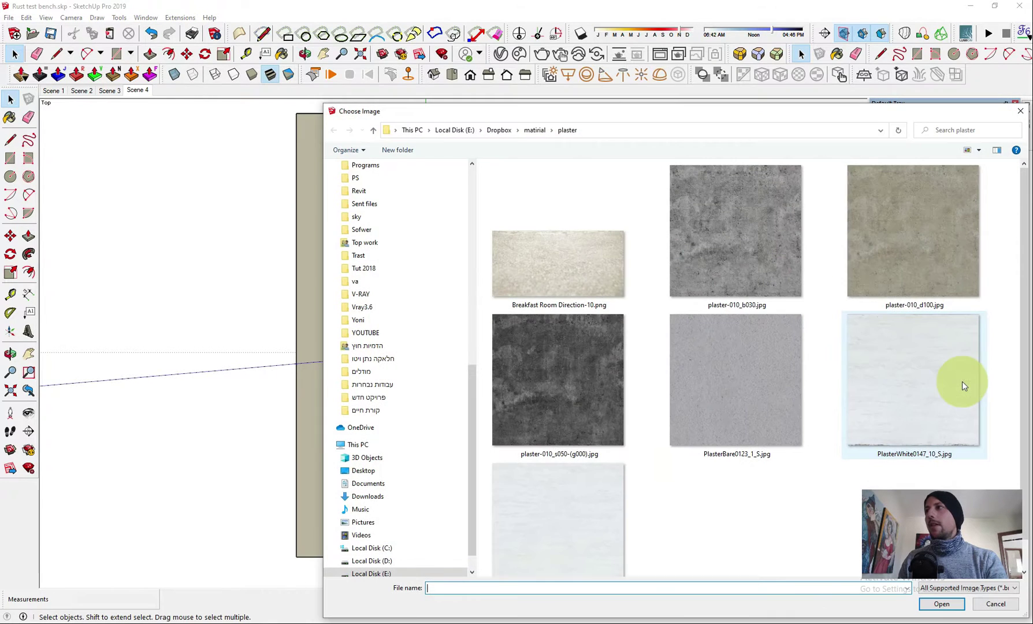
double_click(900, 252)
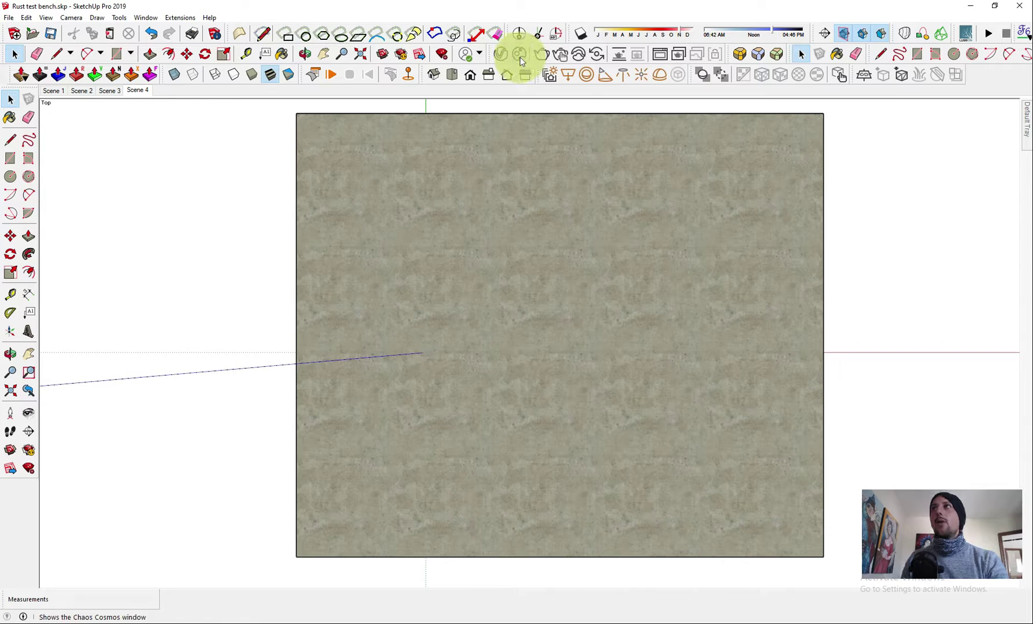
Start a V-Ray interactive render and open the V-Ray Asset Editor
click(561, 58)
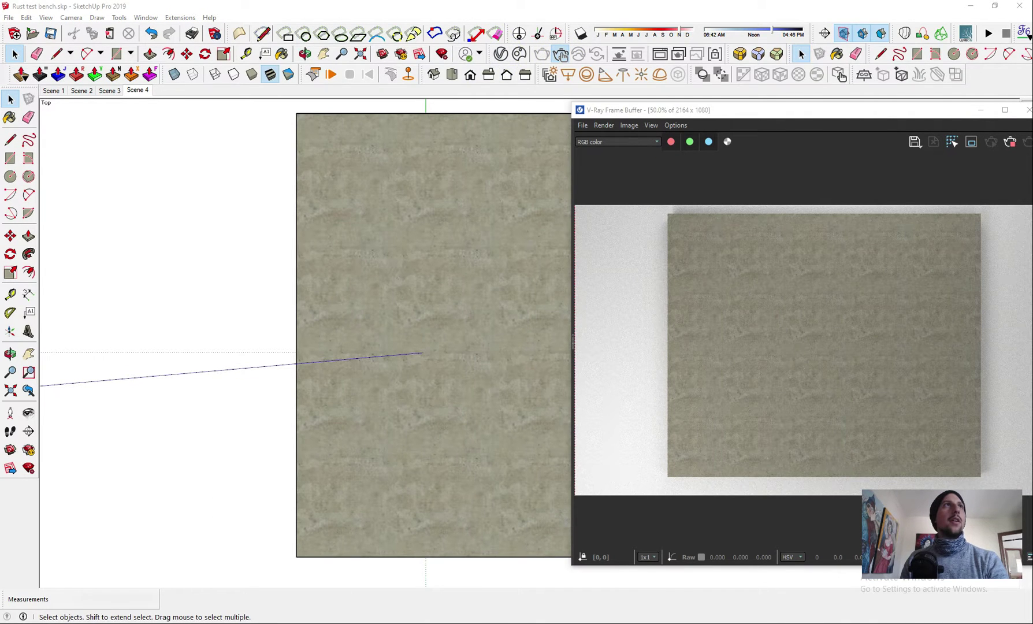
drag(98, 152, 102, 143)
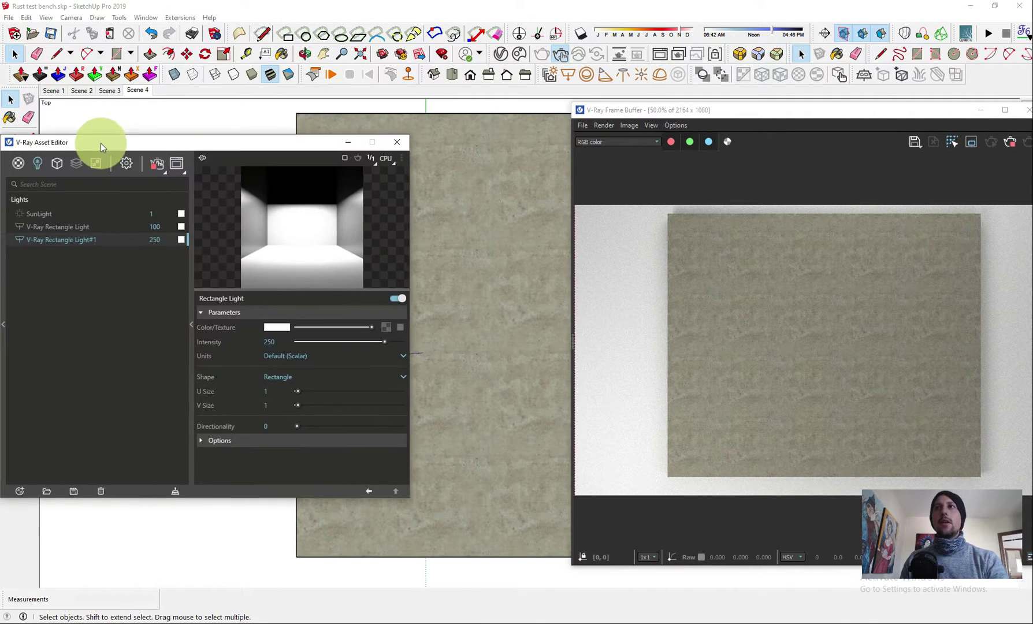
click(372, 236)
Select the plaster panel and switch to Paint Bucket material sampling
click(465, 251)
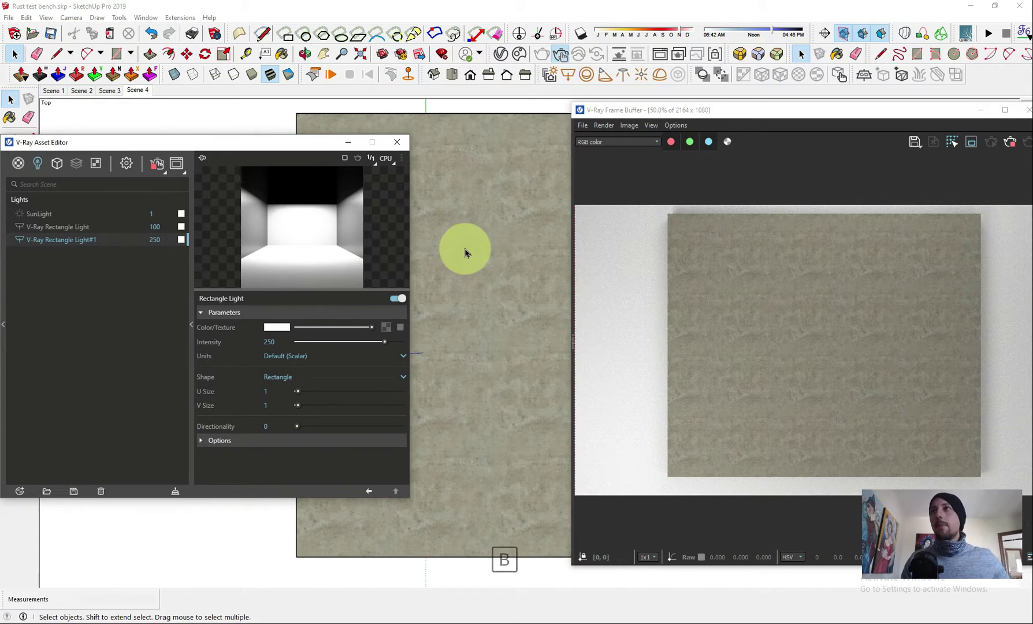
key(b)
key(alt)
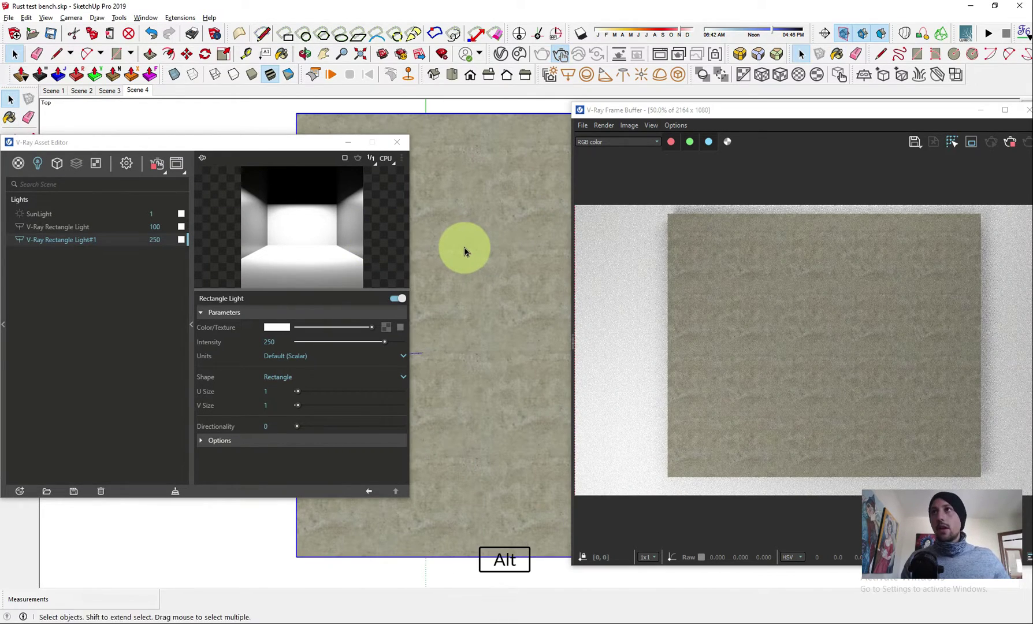
key(b)
key(alt)
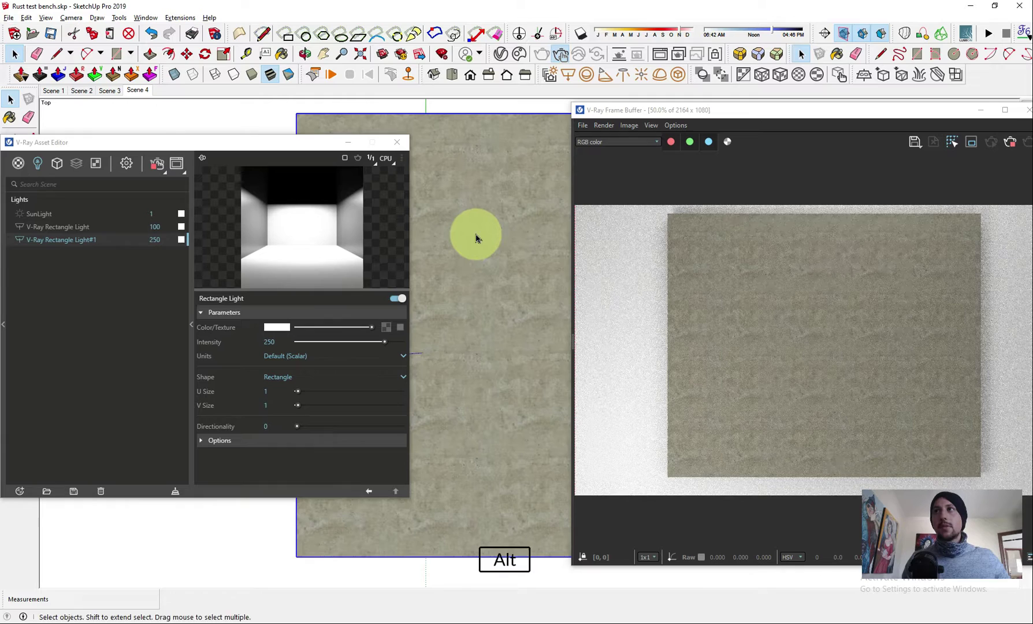
Sample the panel's Color B07 material into the V-Ray Asset Editor
key(b)
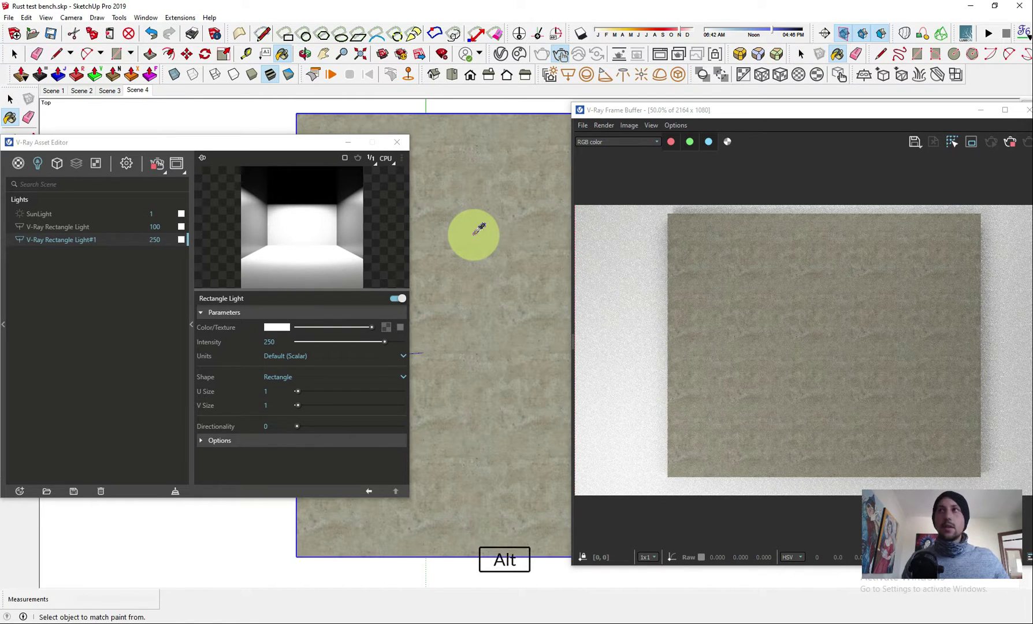
alt+click(473, 238)
drag(170, 145, 171, 127)
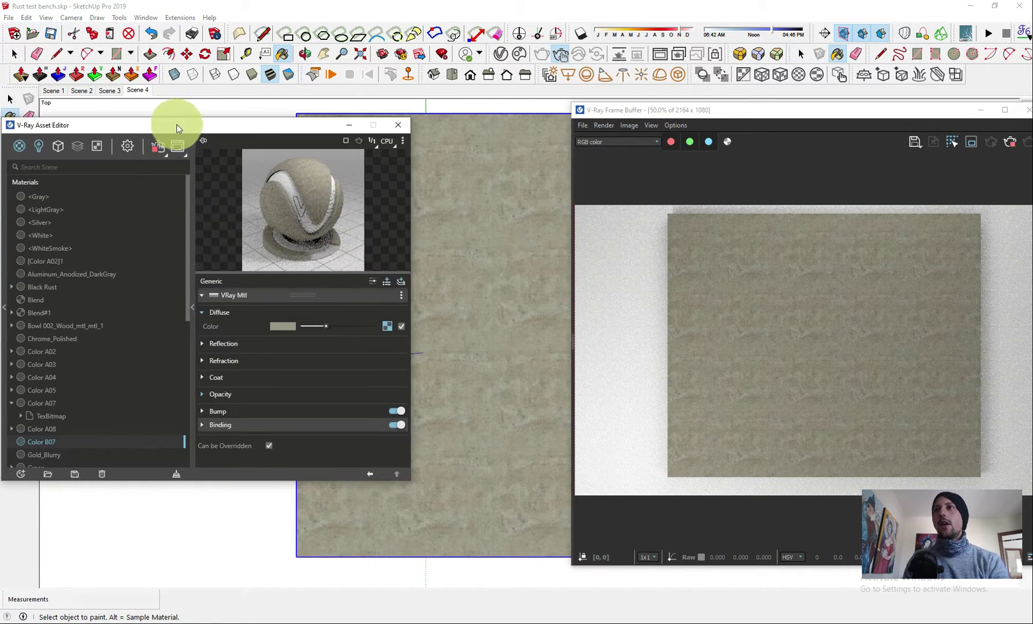
Set the diffuse bitmap's Texture Placement type to Mapping Source
click(387, 327)
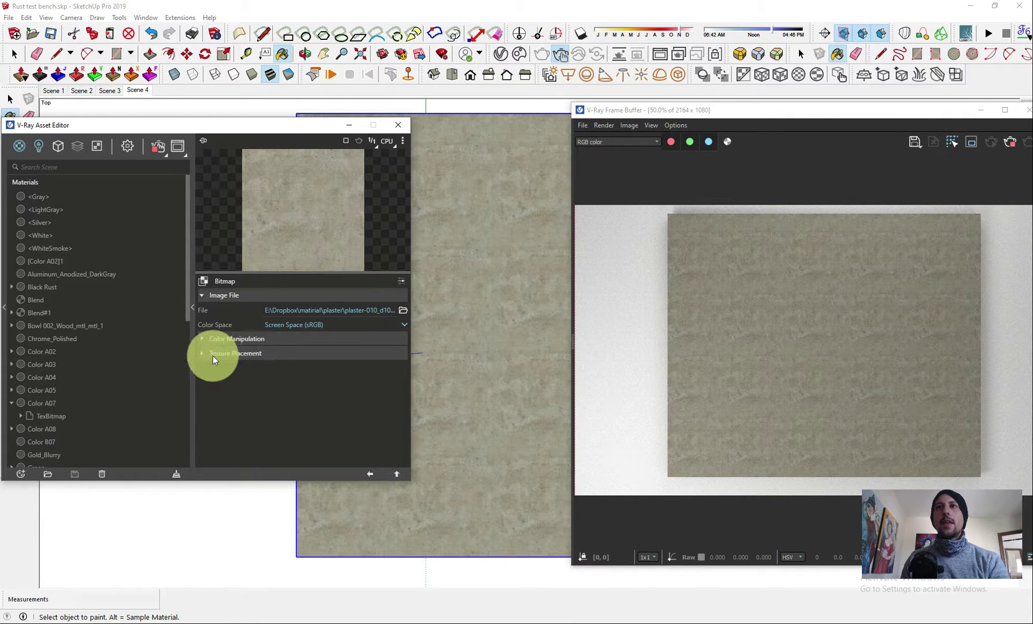
click(250, 355)
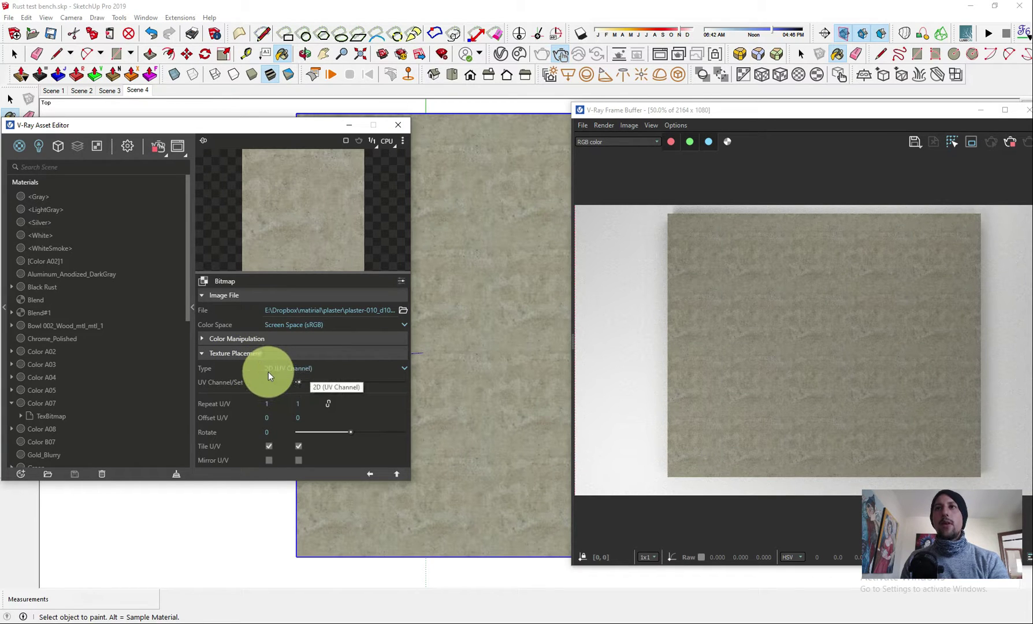
click(311, 370)
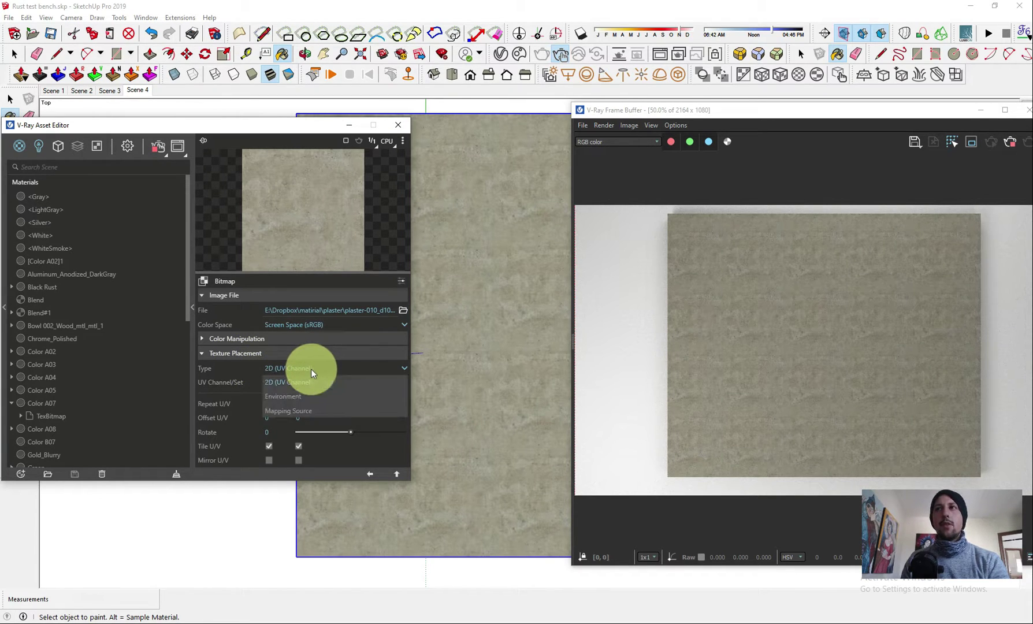
click(308, 412)
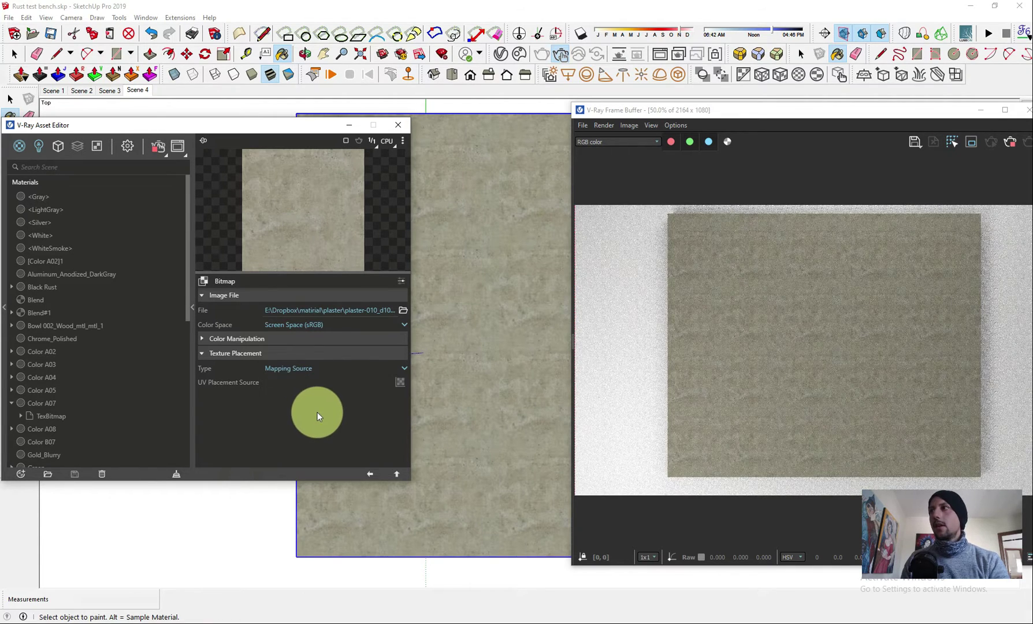
Add a UVW Placement source and enable Stochastic tiling with Tile Blend 0.05
click(400, 384)
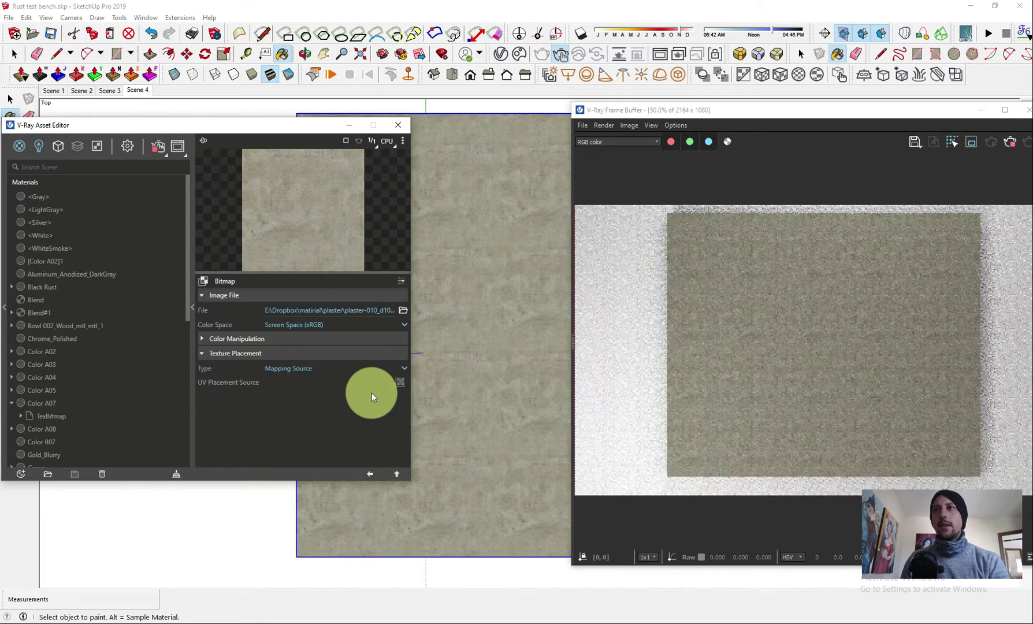
click(372, 393)
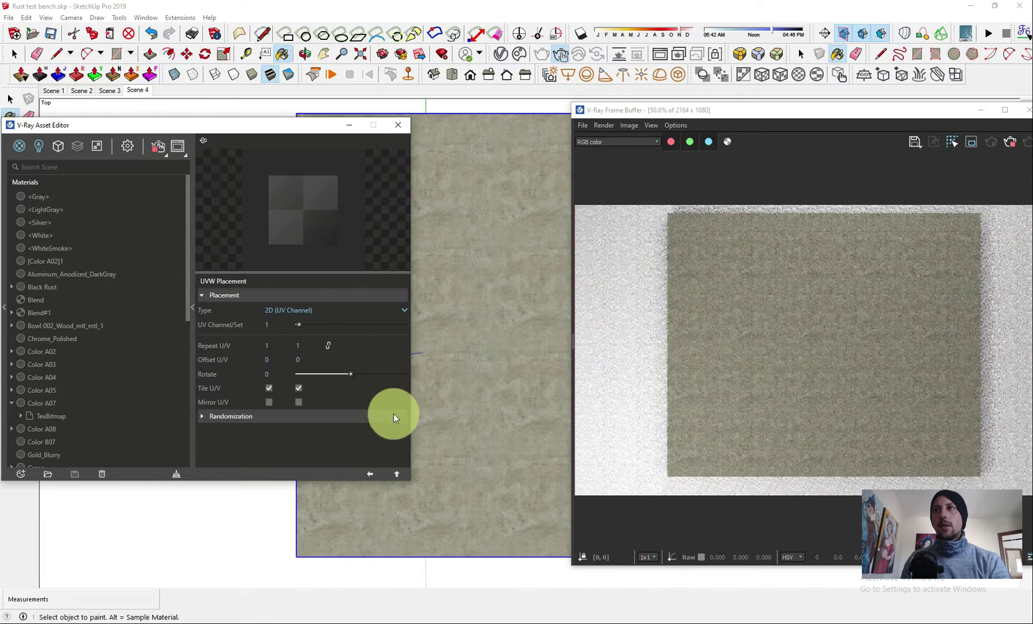
click(229, 295)
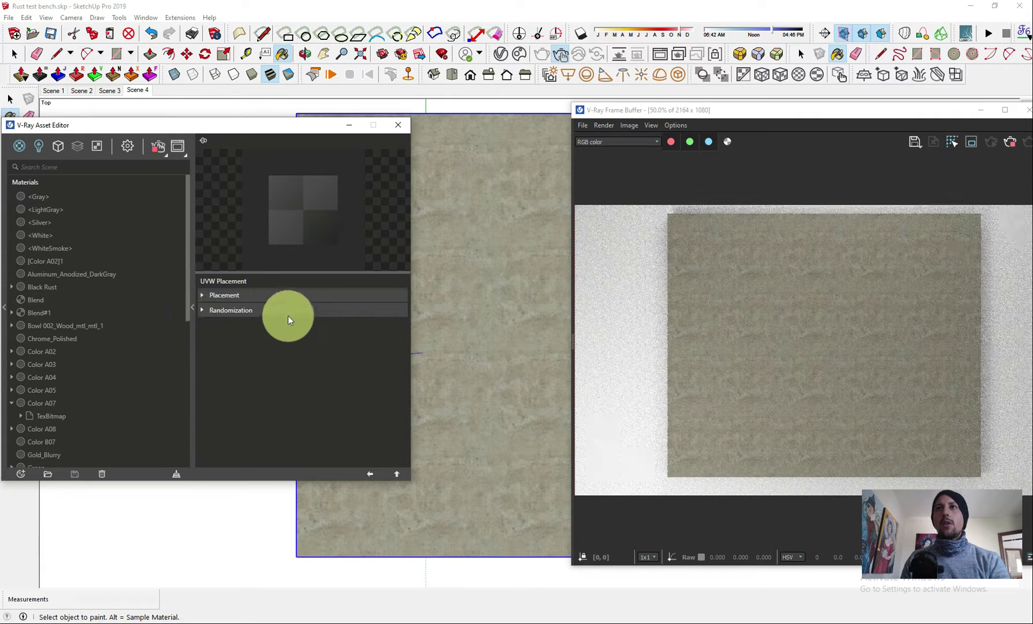
click(216, 309)
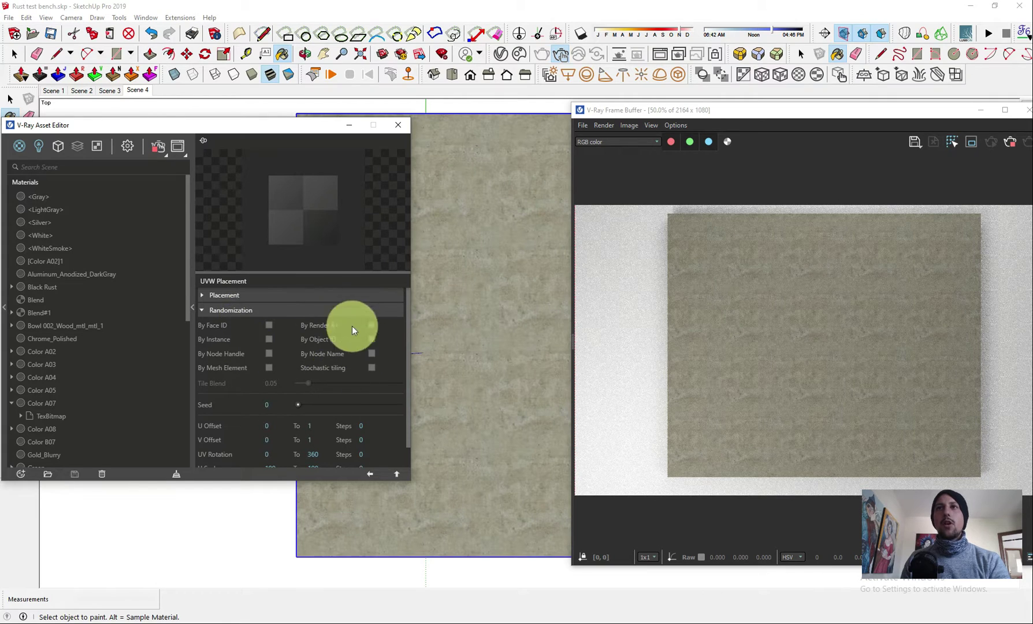
click(372, 368)
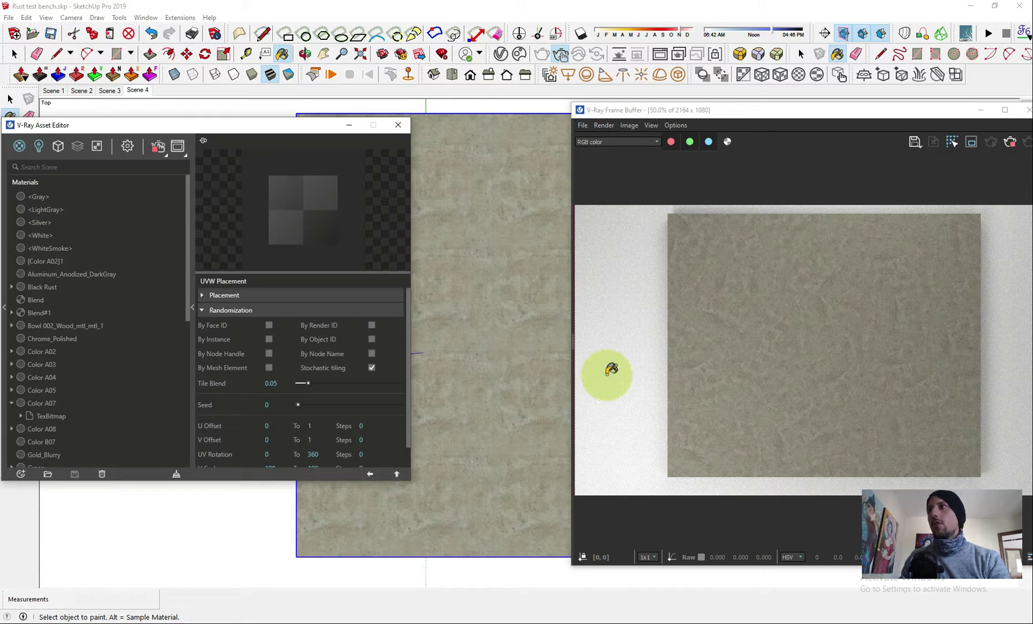
drag(844, 107, 699, 74)
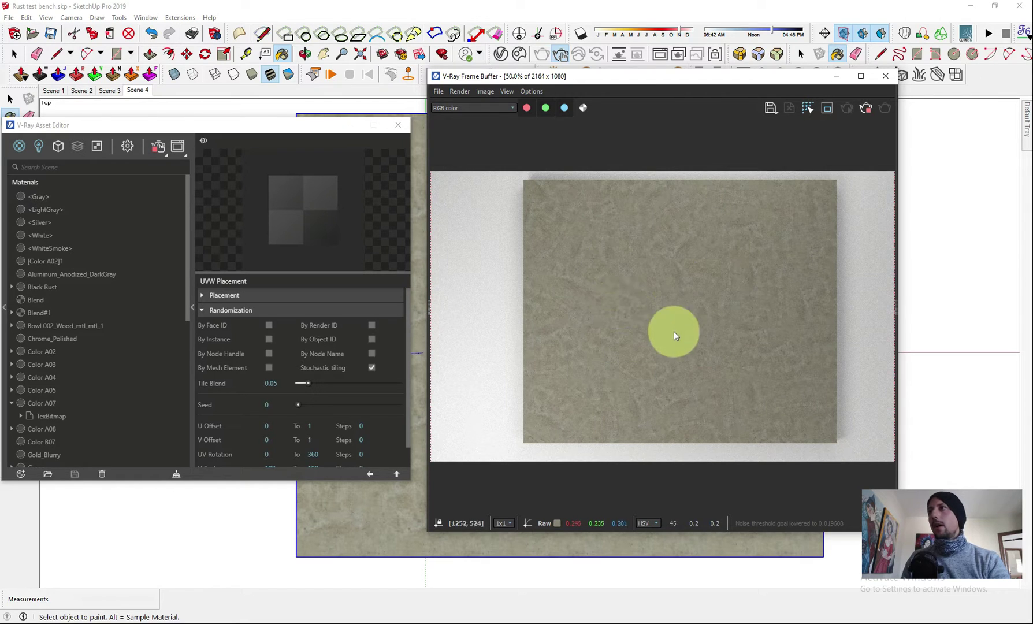
drag(592, 78, 671, 81)
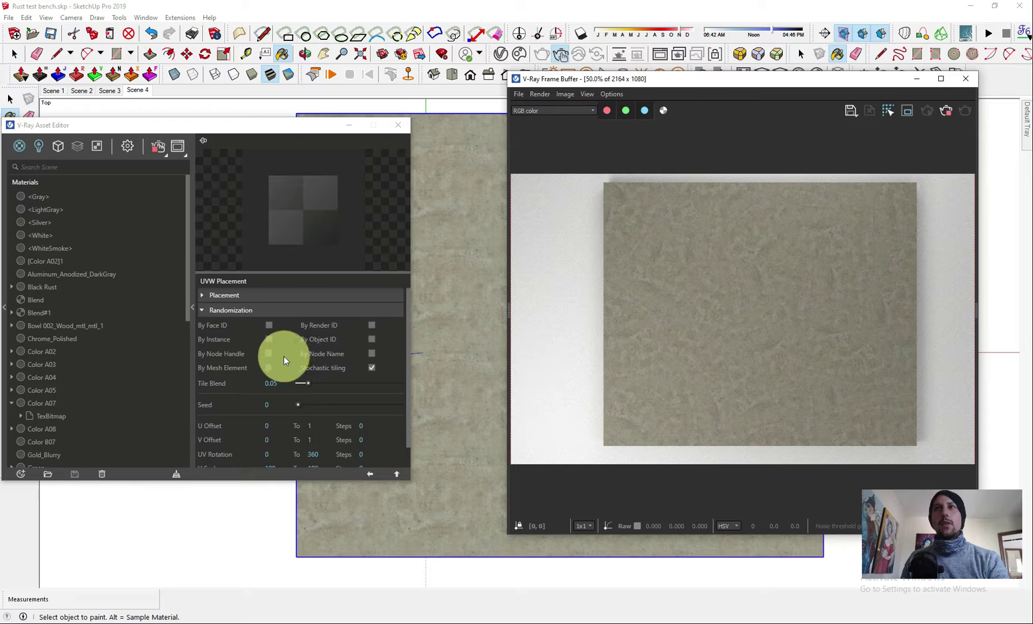
Replace the bitmap image with the UV-grid test PNG from Downloads
click(371, 474)
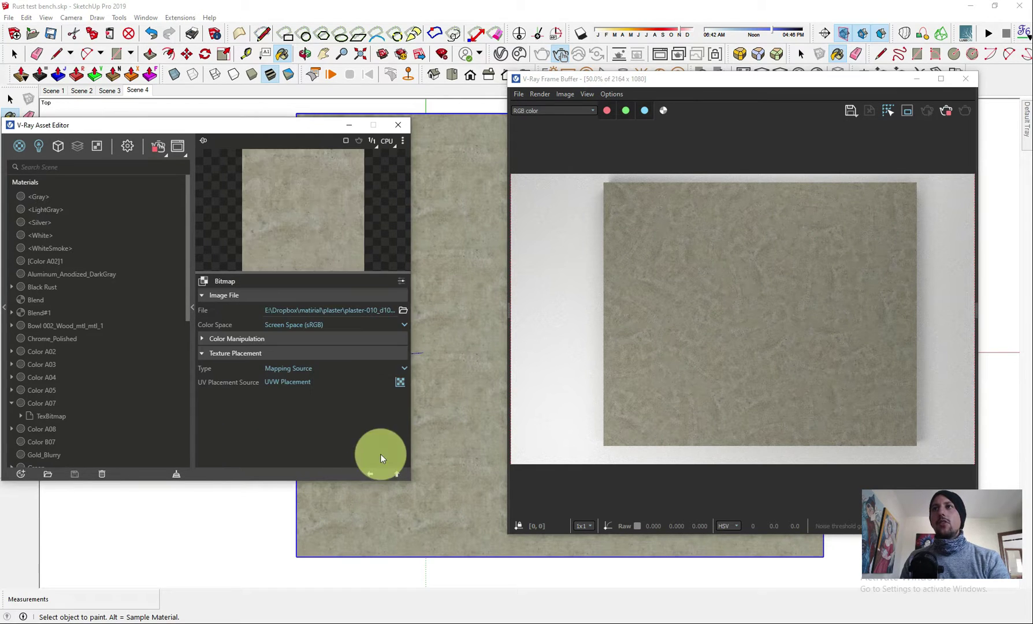
click(401, 310)
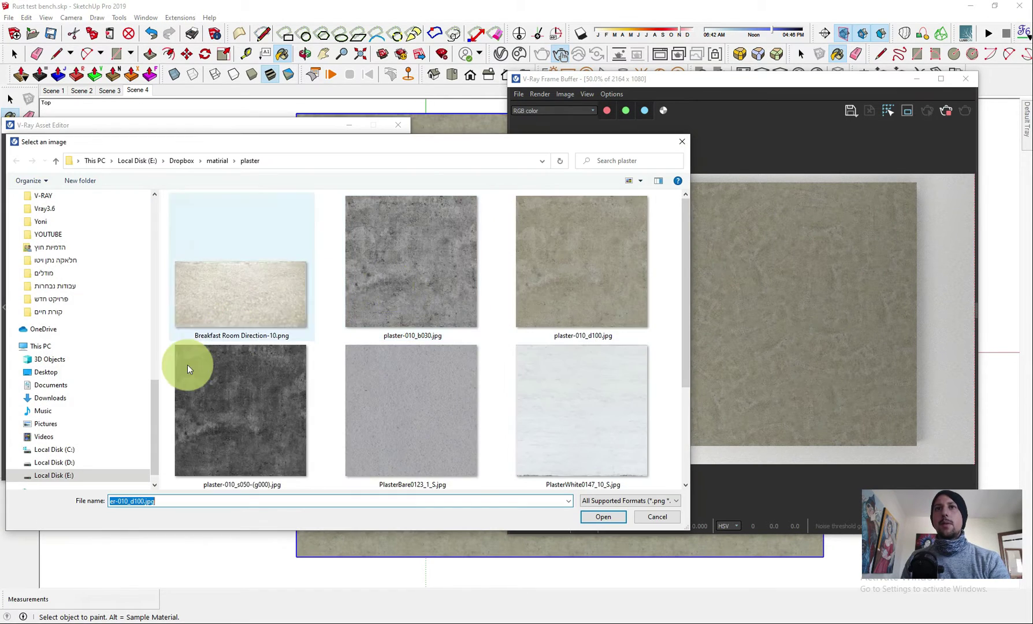
click(58, 399)
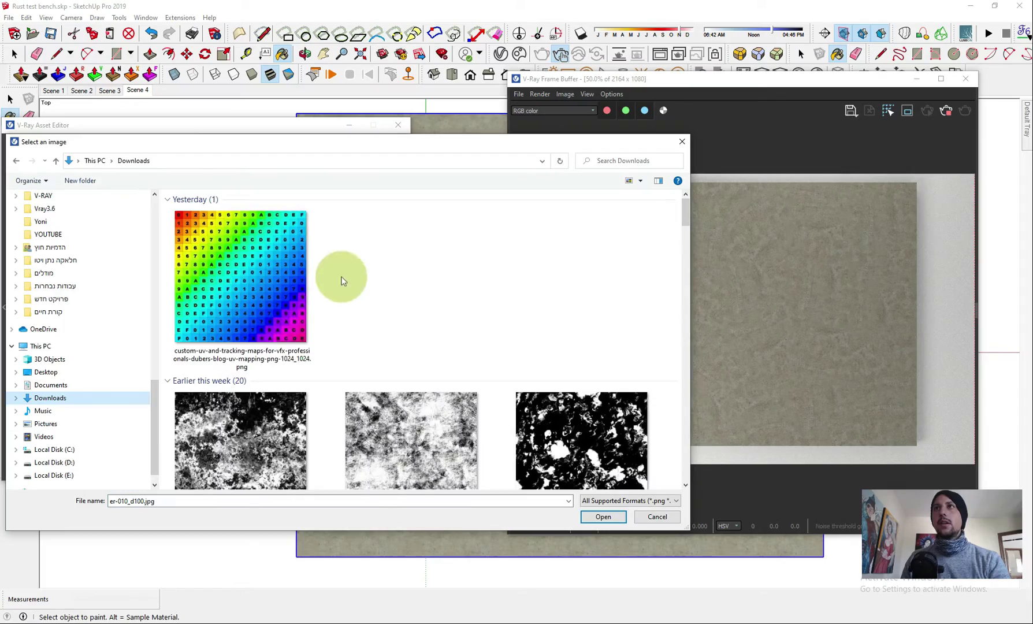
double_click(252, 270)
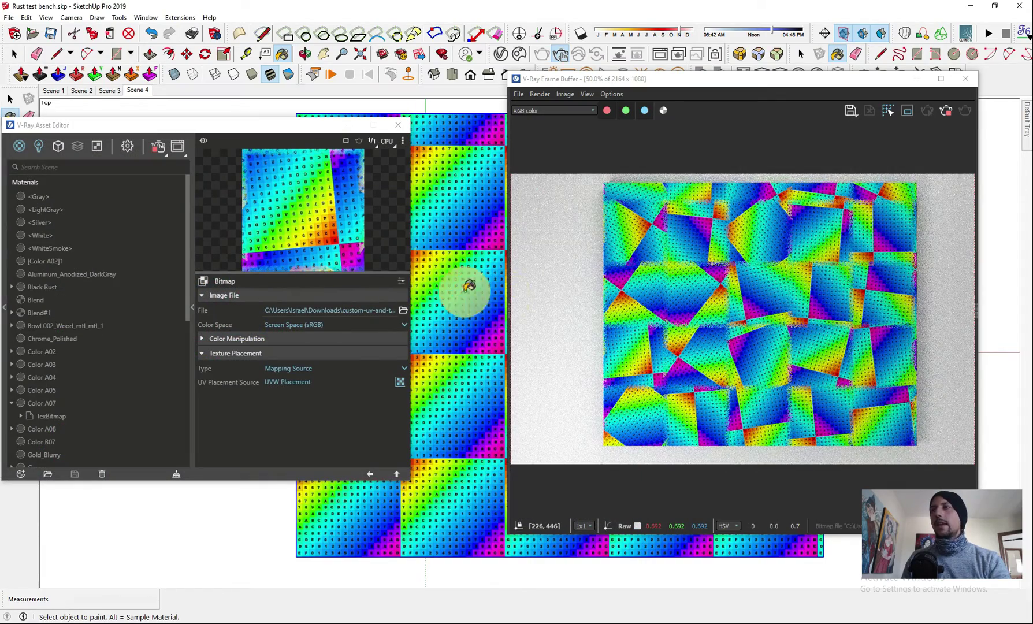
mouse_move(630, 82)
mouse_down()
mouse_move(821, 86)
mouse_move(810, 84)
mouse_up()
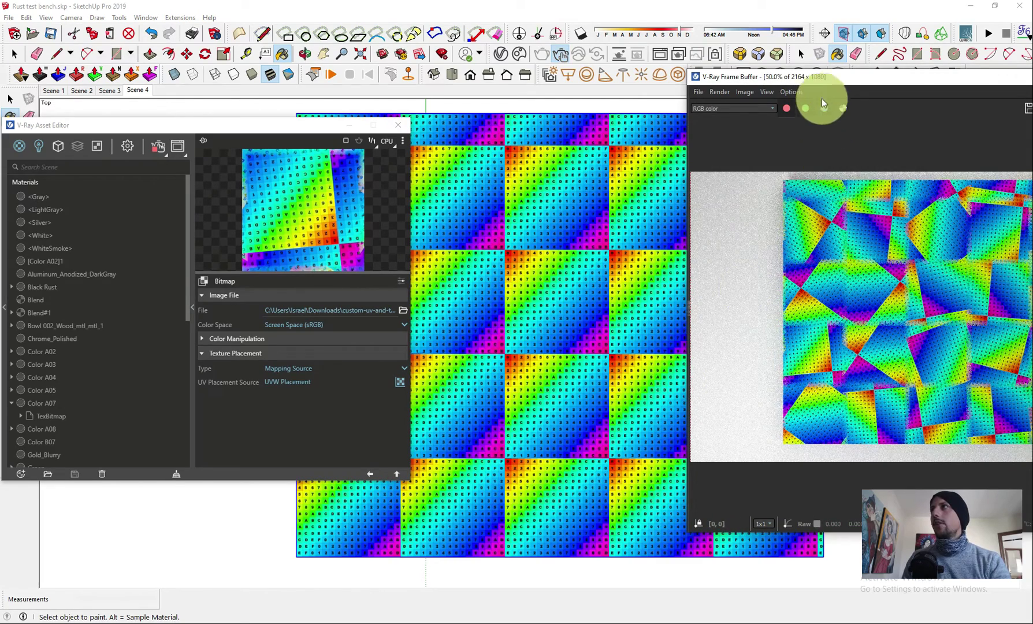
drag(814, 80, 622, 112)
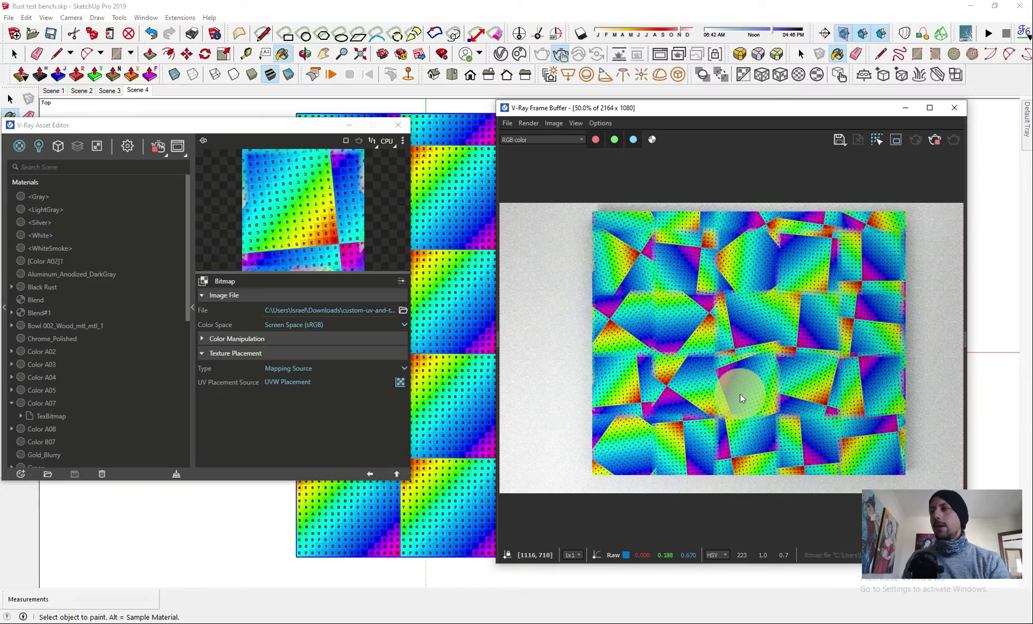
Raise the UVW Placement Randomization Tile Blend to 0.06 and inspect the tile seams
click(400, 382)
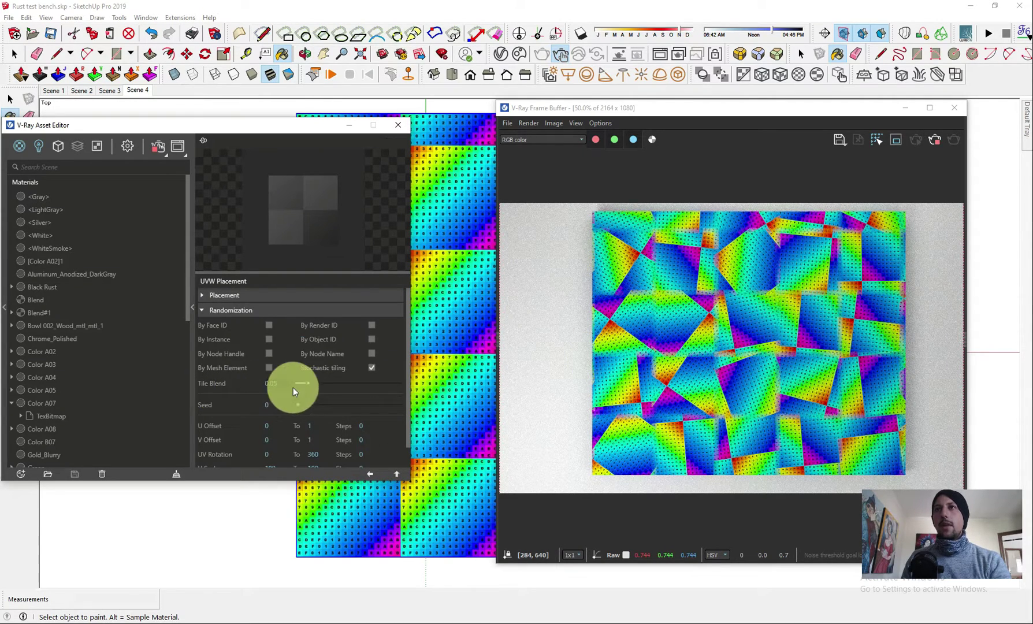
scroll(700, 361, up, 2)
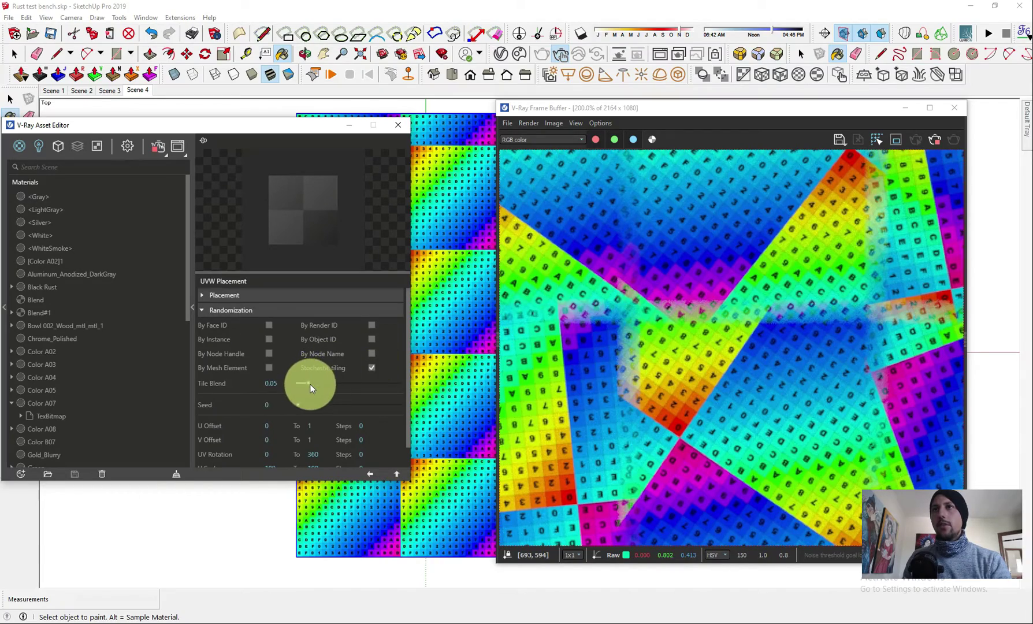
drag(315, 384, 310, 382)
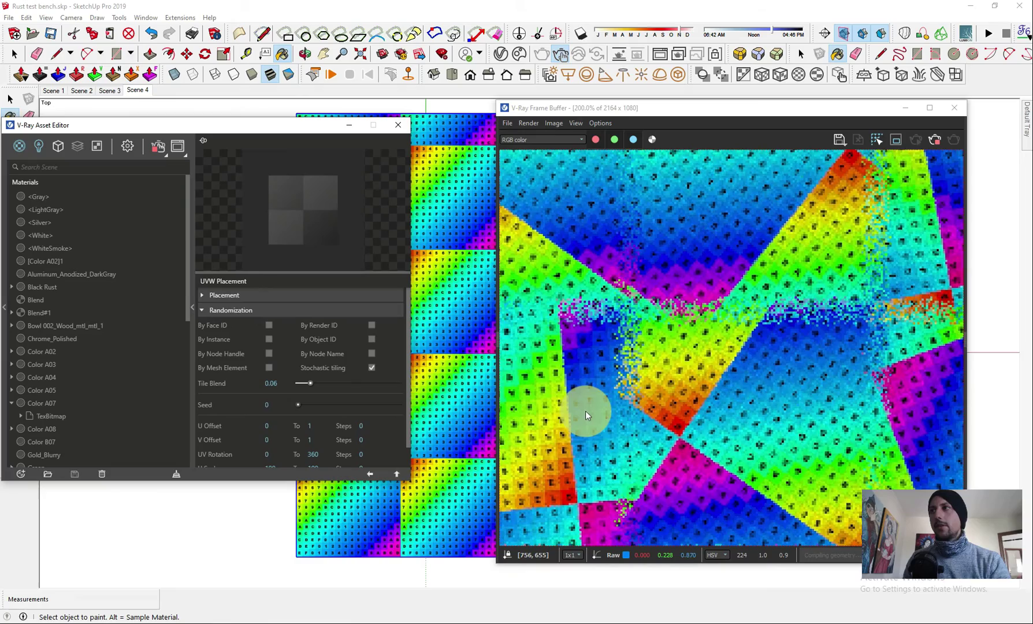
scroll(588, 412, down, 1)
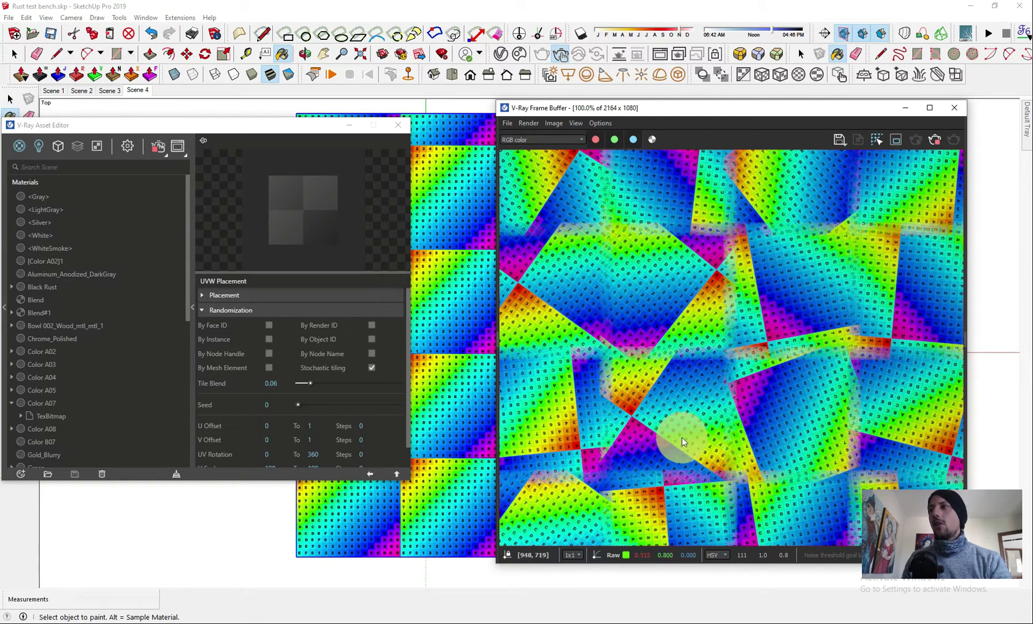
scroll(292, 445, down, 2)
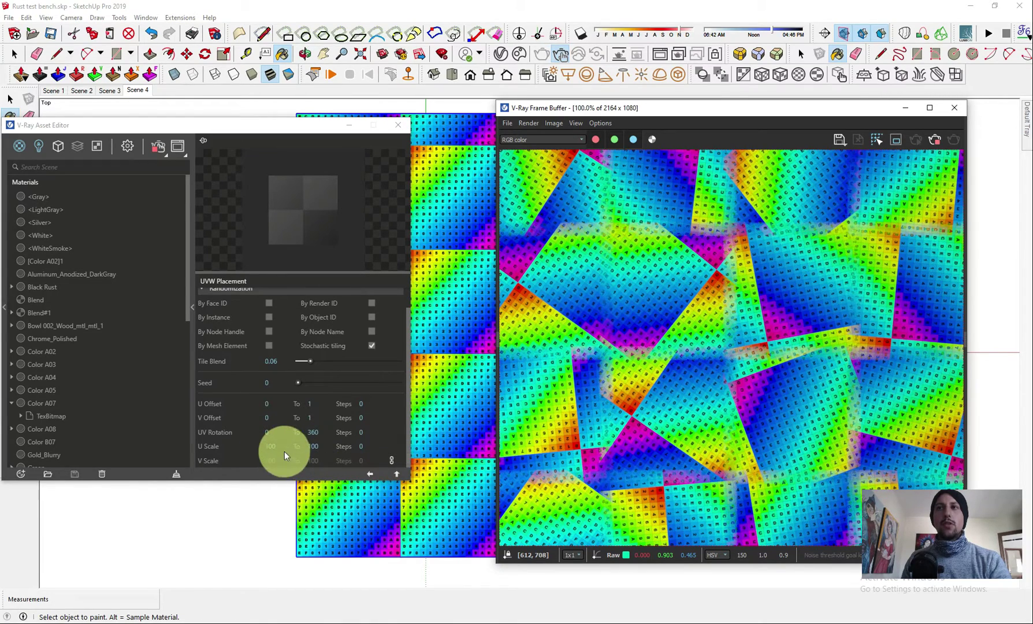
Set U Scale From to 20 so tile sizes range 20–100, then check the render
click(258, 446)
text(20)
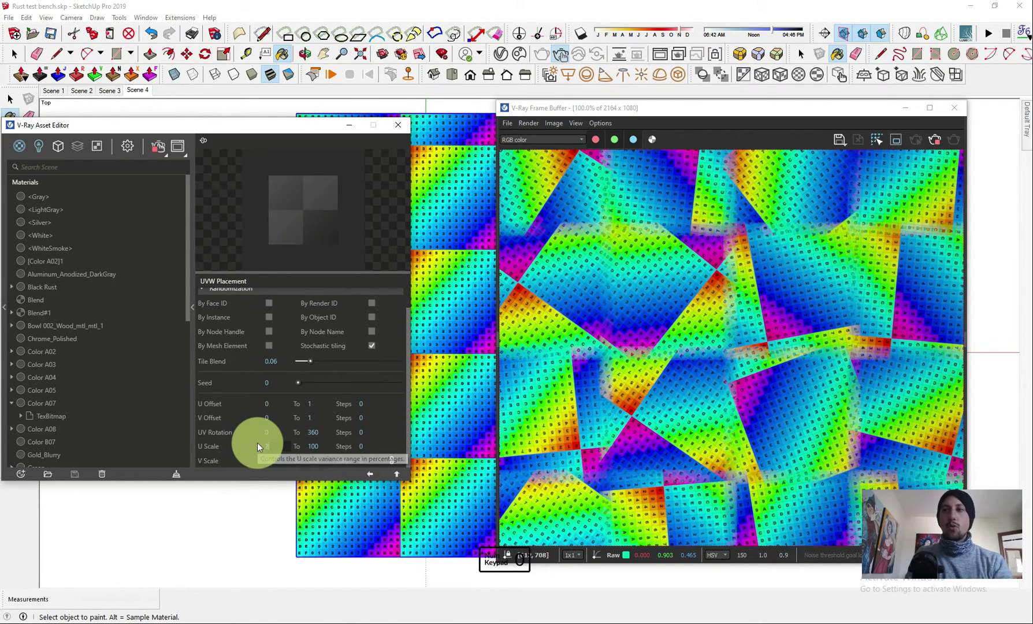
key(Return)
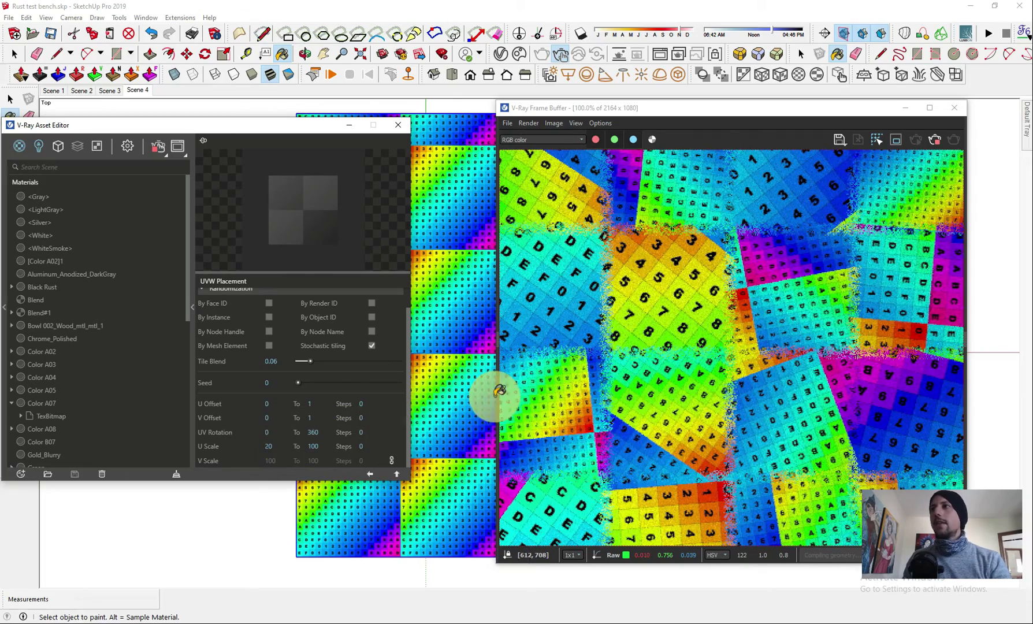
scroll(856, 282, down, 1)
scroll(811, 334, up, 1)
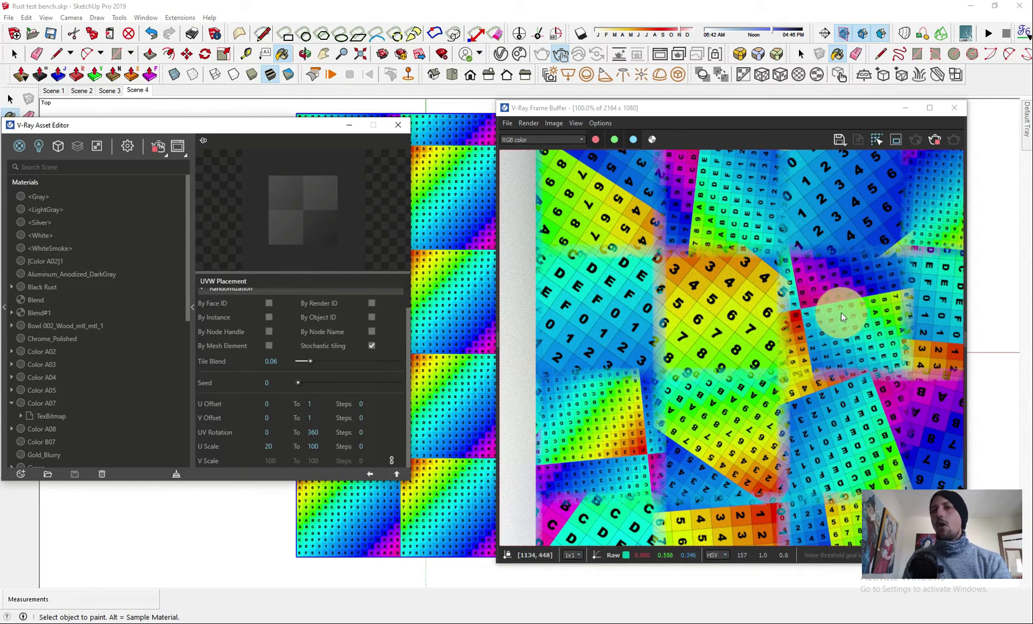
scroll(693, 384, down, 1)
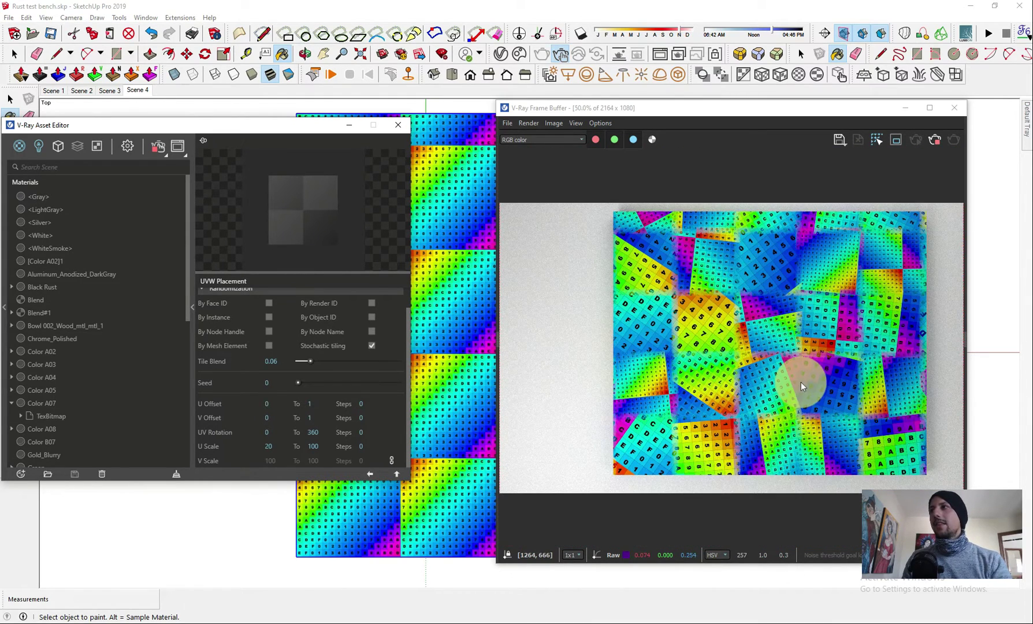
middle_drag(800, 382, 742, 382)
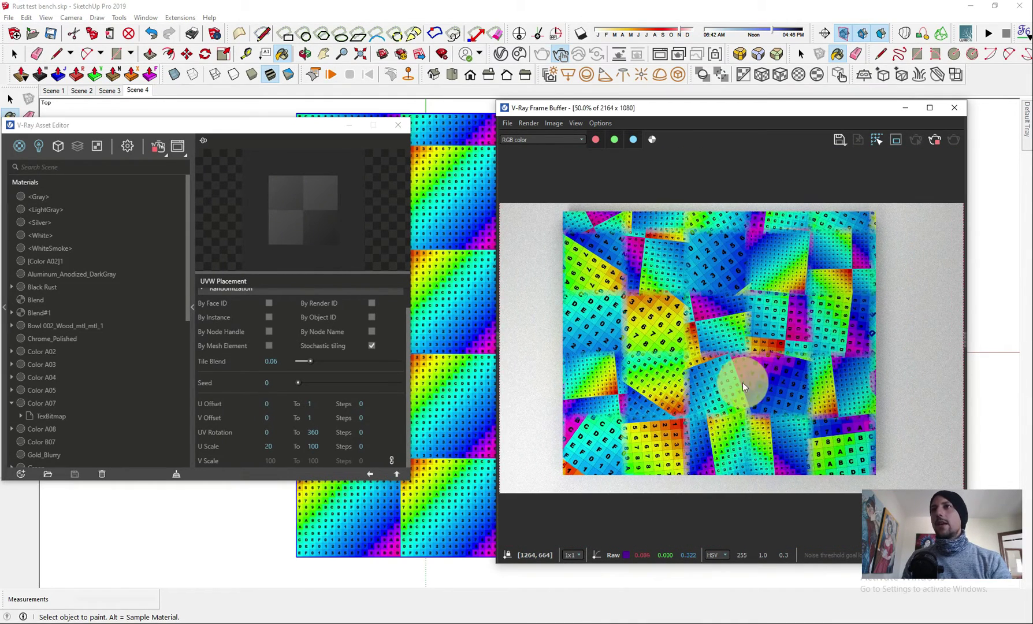
Reload the plaster image and compare old and new renders with the VFB A/B divider
click(369, 473)
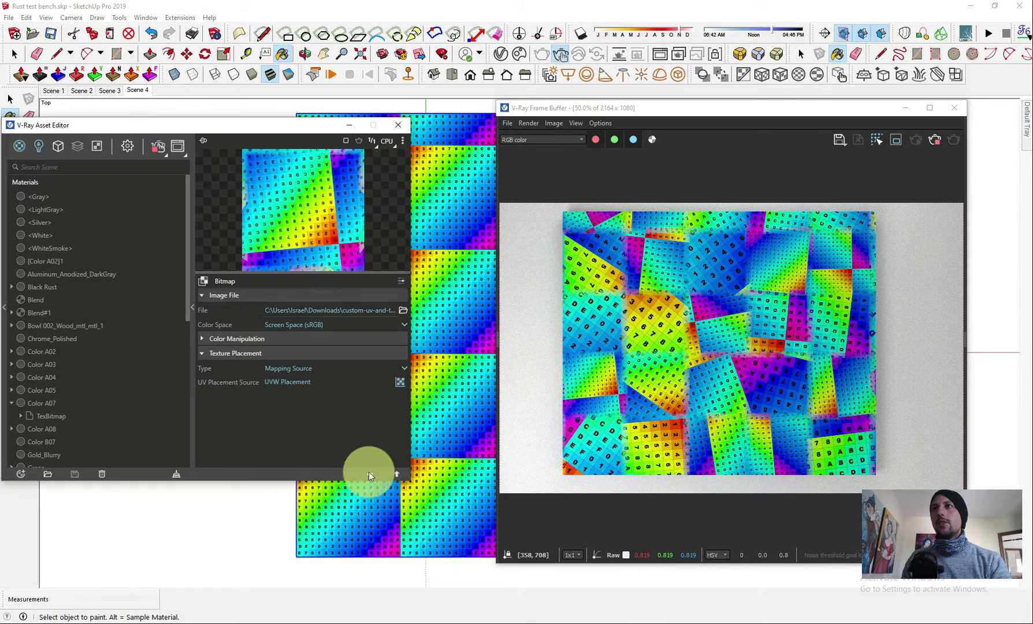
click(403, 311)
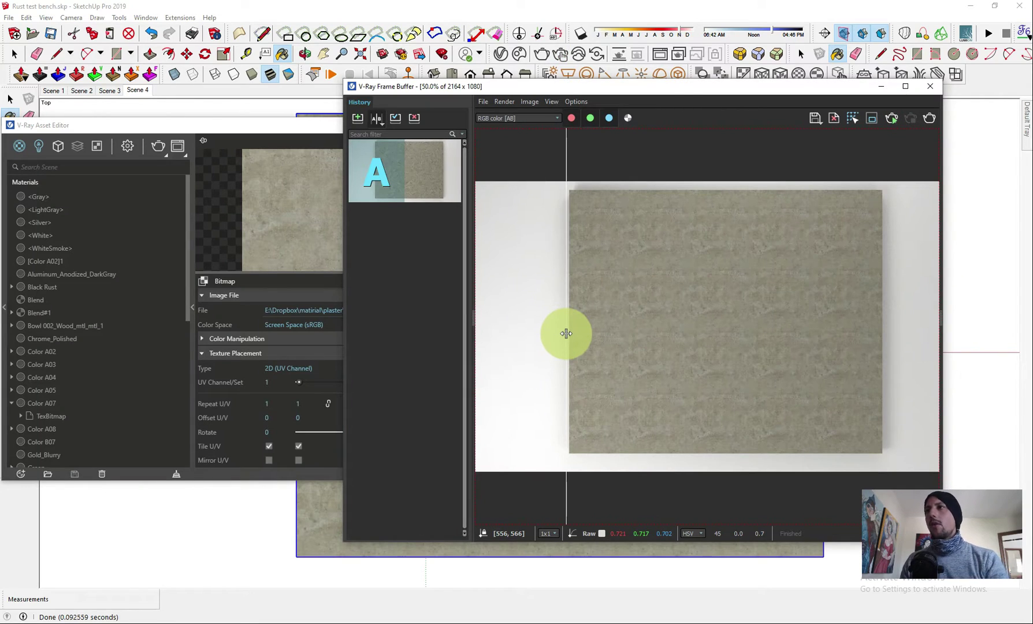
drag(568, 336, 526, 379)
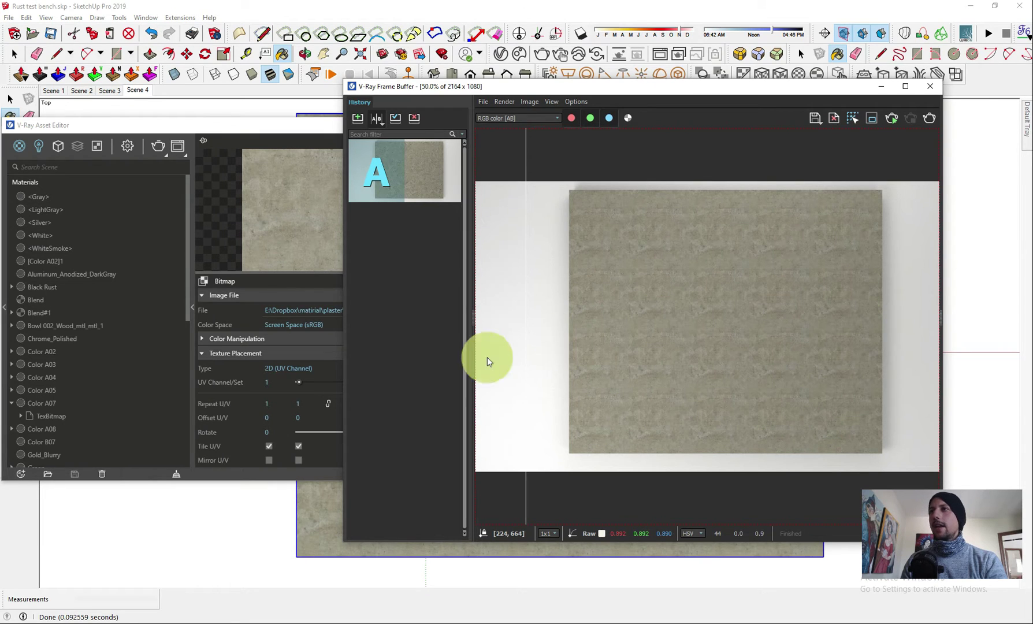
drag(523, 358, 868, 374)
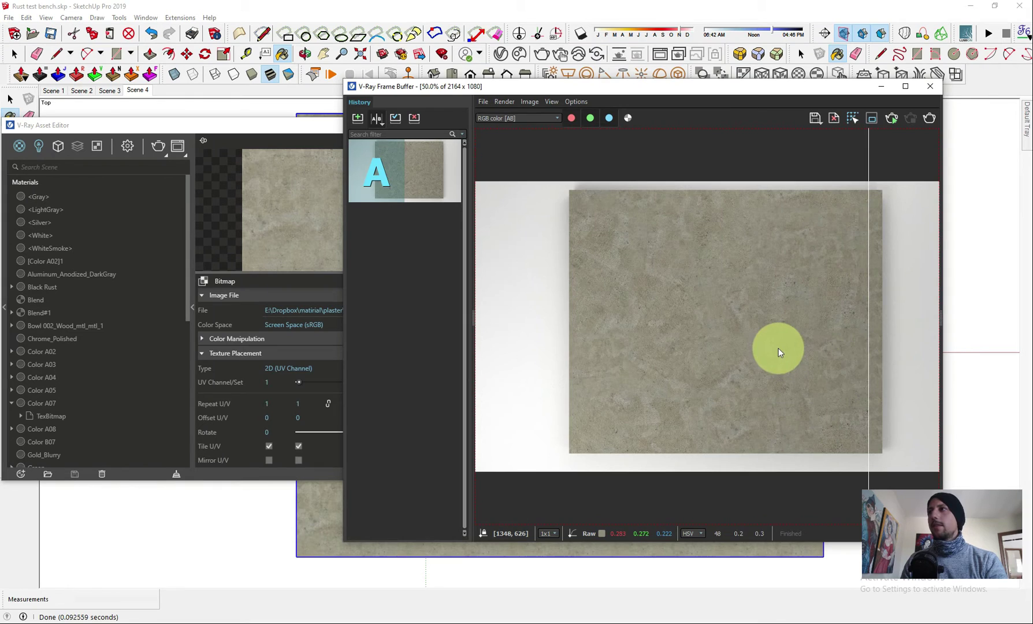
double_click(777, 348)
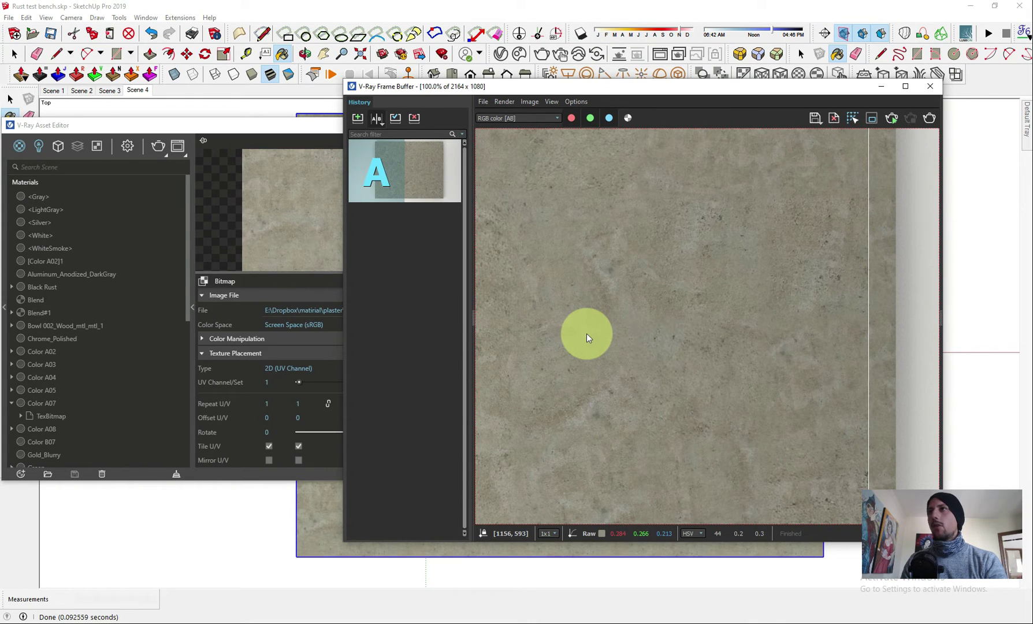
double_click(587, 334)
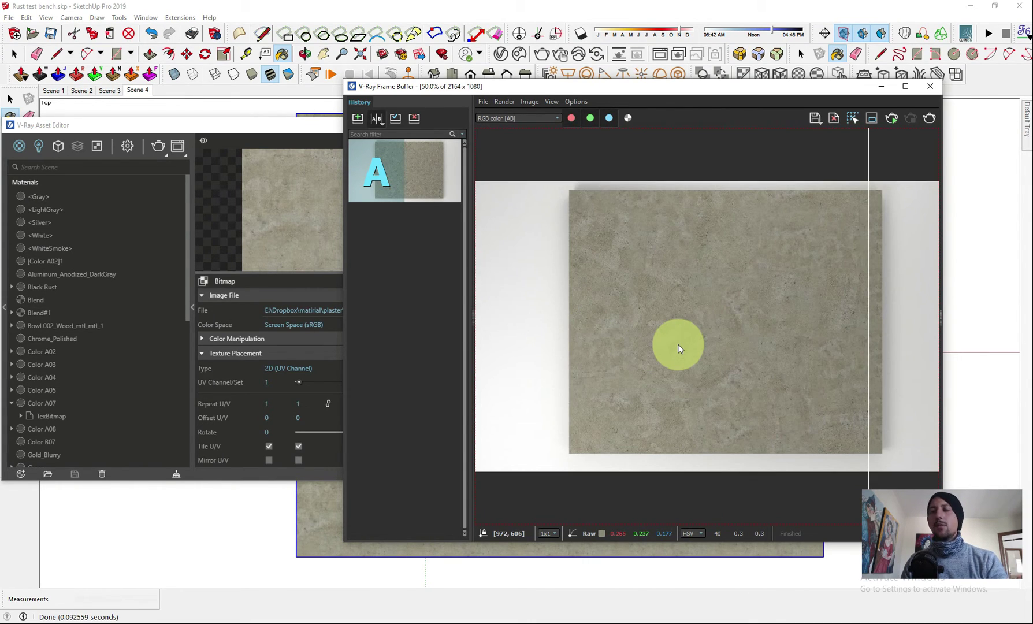